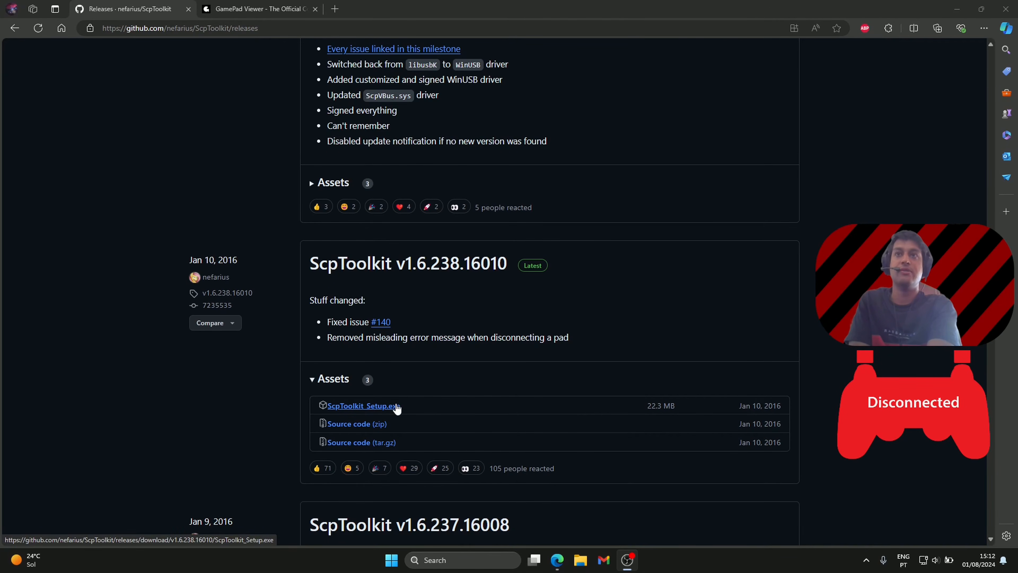
Download ScpToolkit_Setup.exe from the v1.6.238.16010 release and save it to the Desktop
click(397, 407)
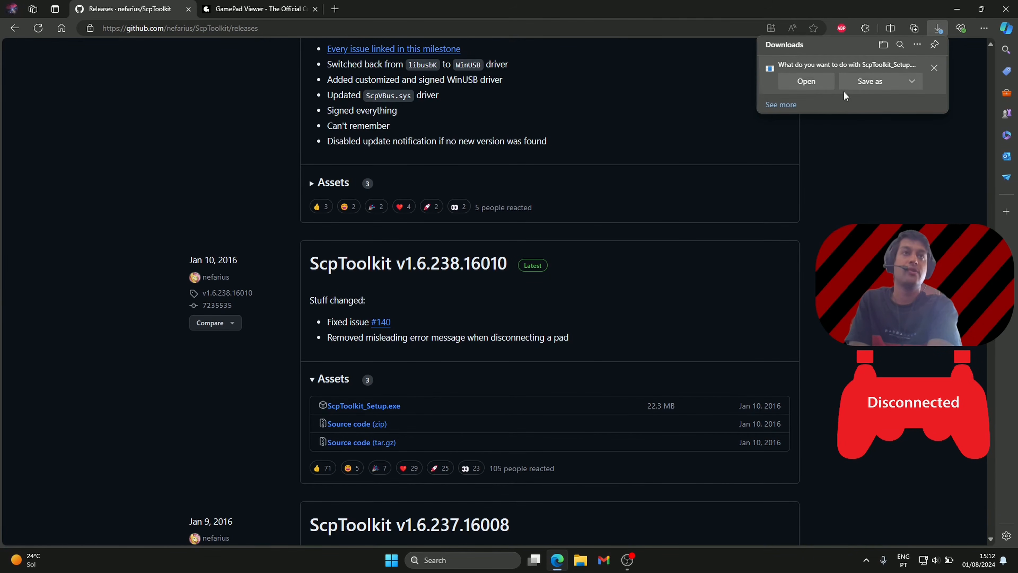
click(867, 90)
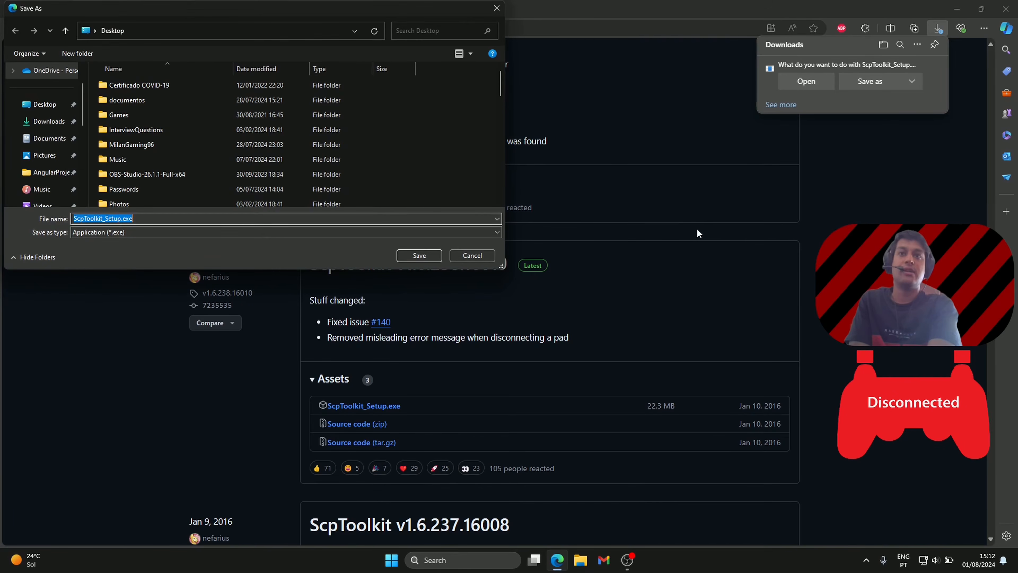
click(45, 105)
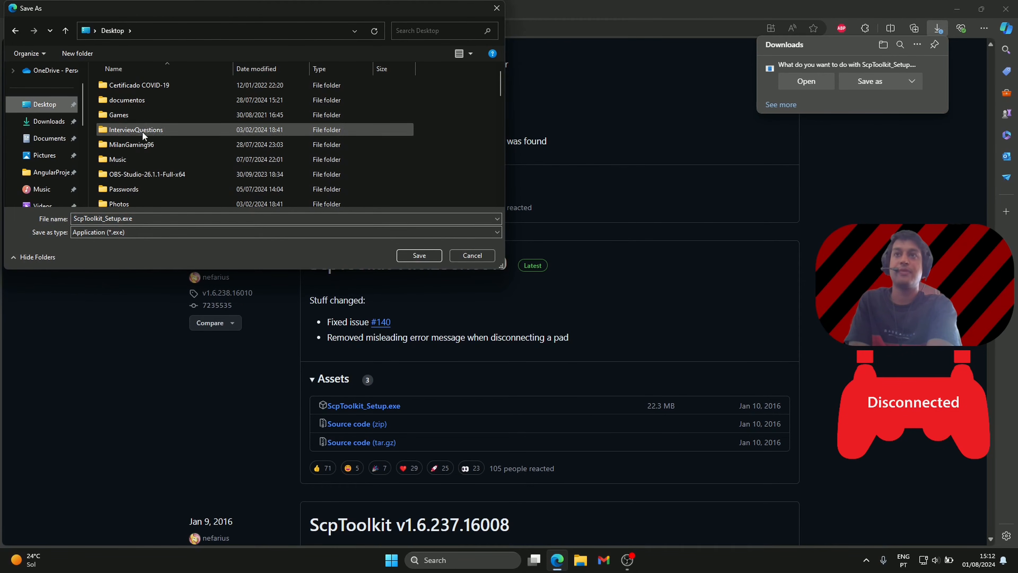
click(419, 256)
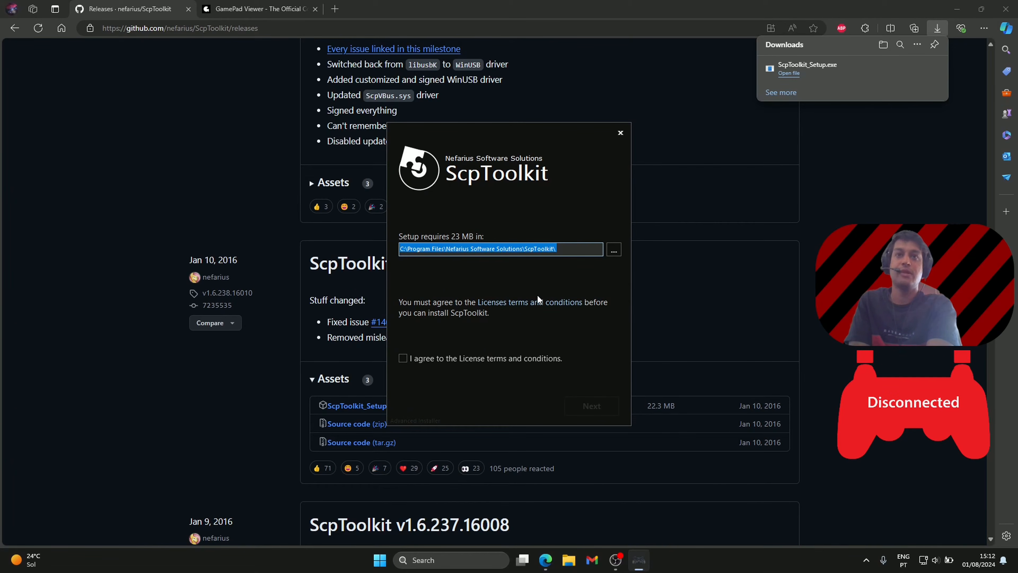
Accept the license terms and install ScpToolkit with the default features, finishing by running the Driver Installer
click(410, 359)
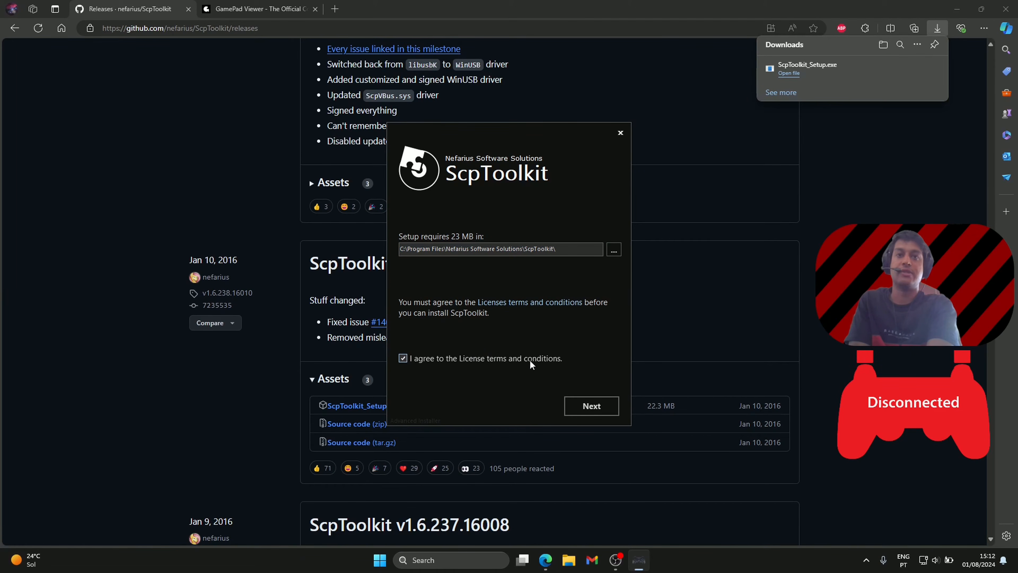
click(587, 413)
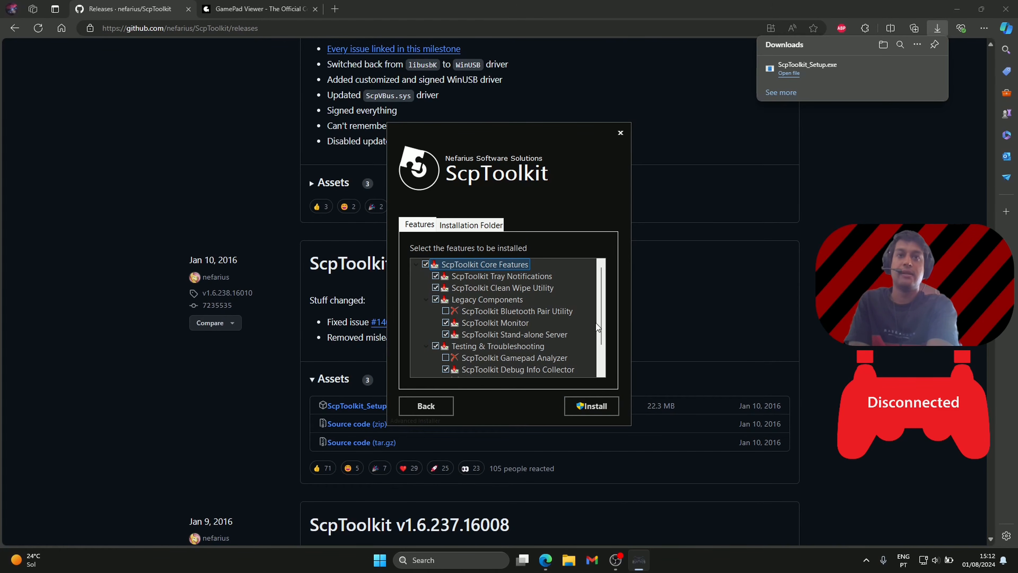
scroll(600, 356, down, 1)
click(591, 406)
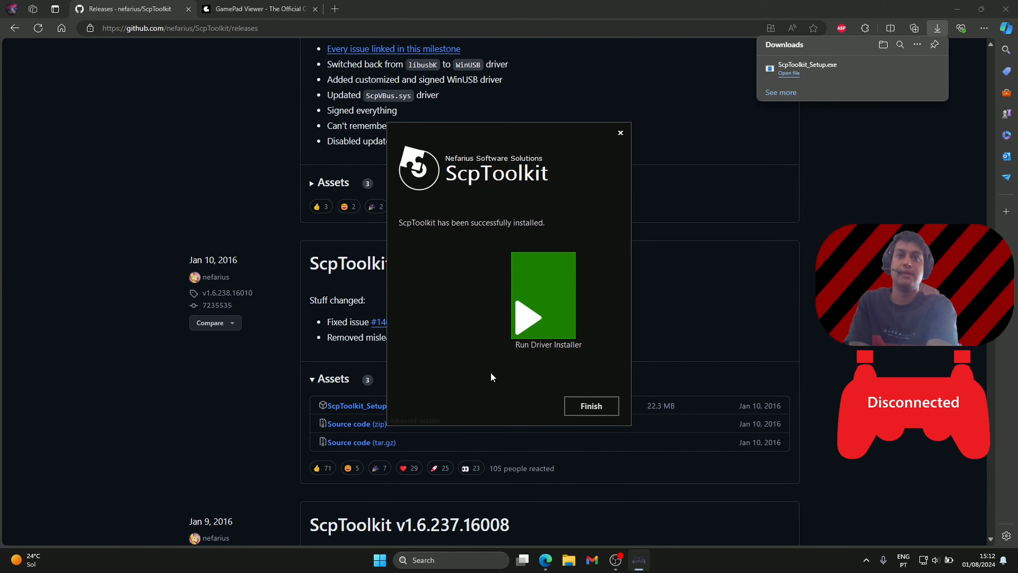
click(592, 404)
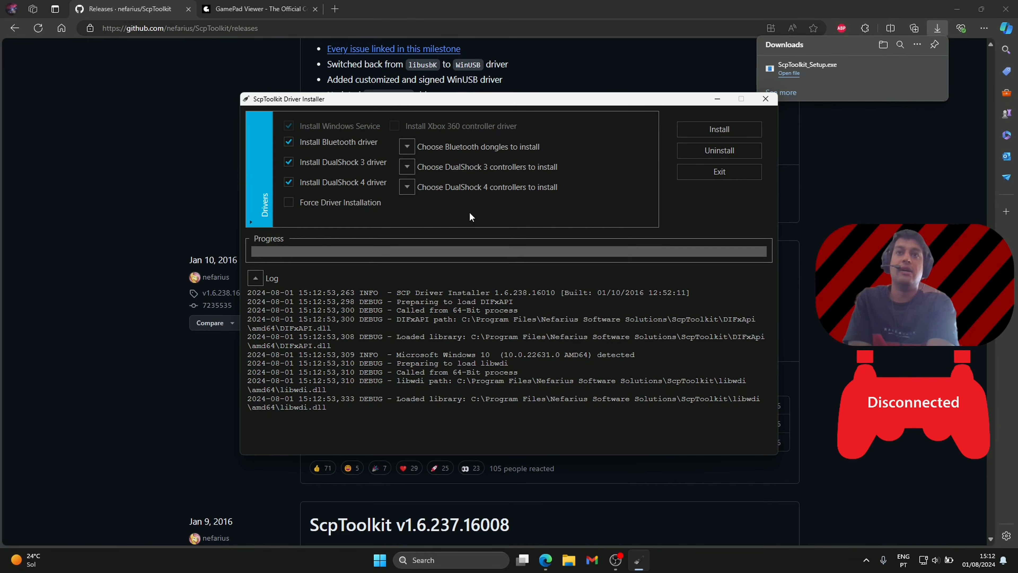
Exclude the DualShock 4 driver and choose Intel(R) Wireless Bluetooth(R) as the Bluetooth dongle to install
click(337, 181)
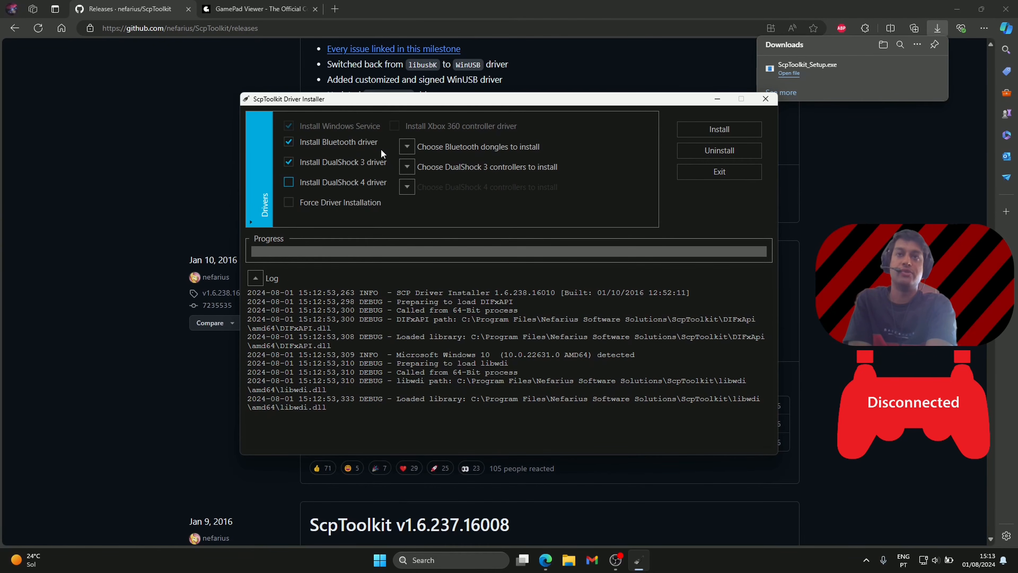
click(406, 148)
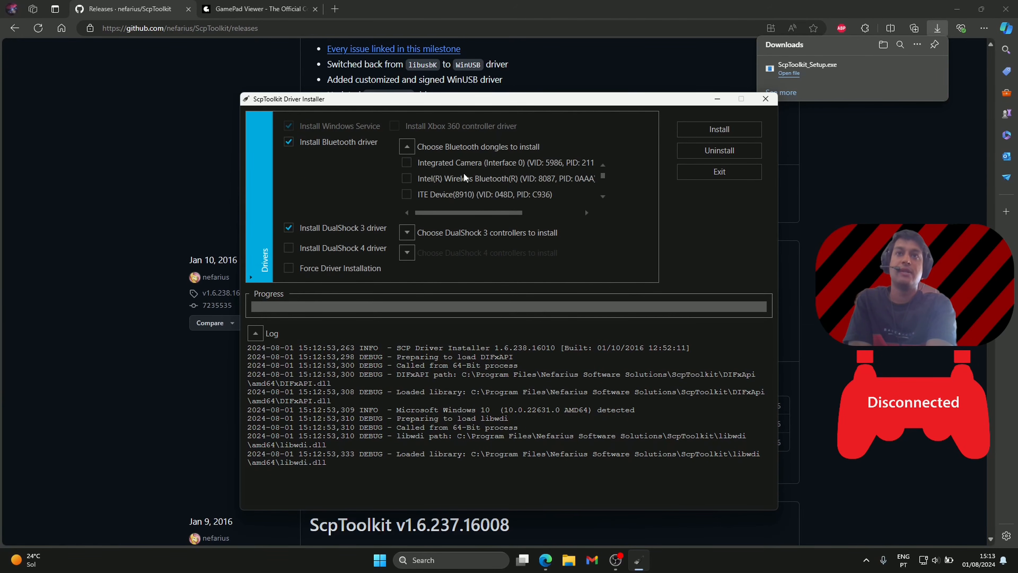
click(407, 178)
mouse_move(603, 179)
mouse_down()
mouse_move(606, 190)
mouse_move(604, 178)
mouse_up()
click(407, 146)
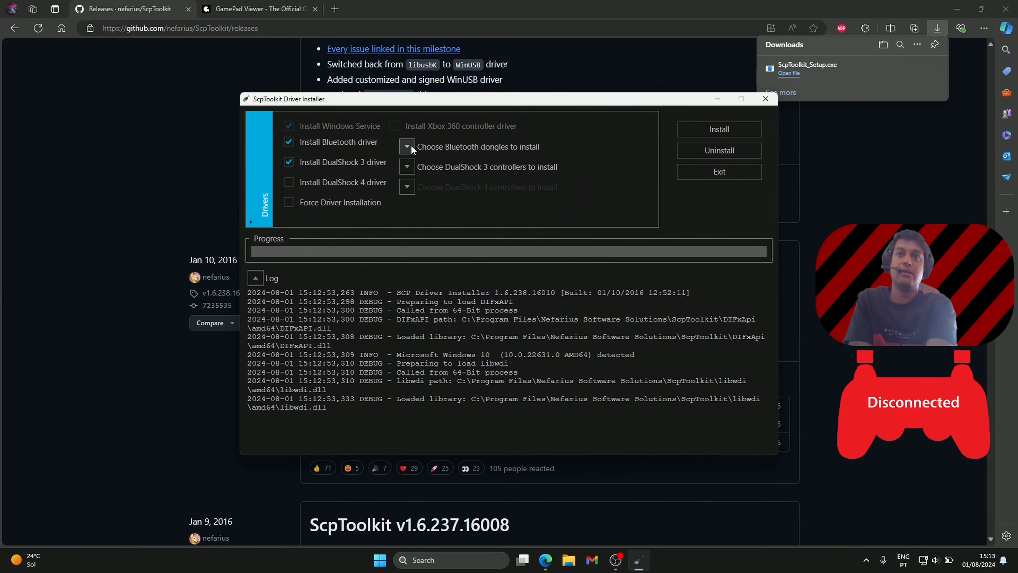
Choose the PLAYSTATION(R)3 Controller for the DualShock 3 driver and install the drivers with Force Driver Installation enabled
click(412, 166)
click(603, 207)
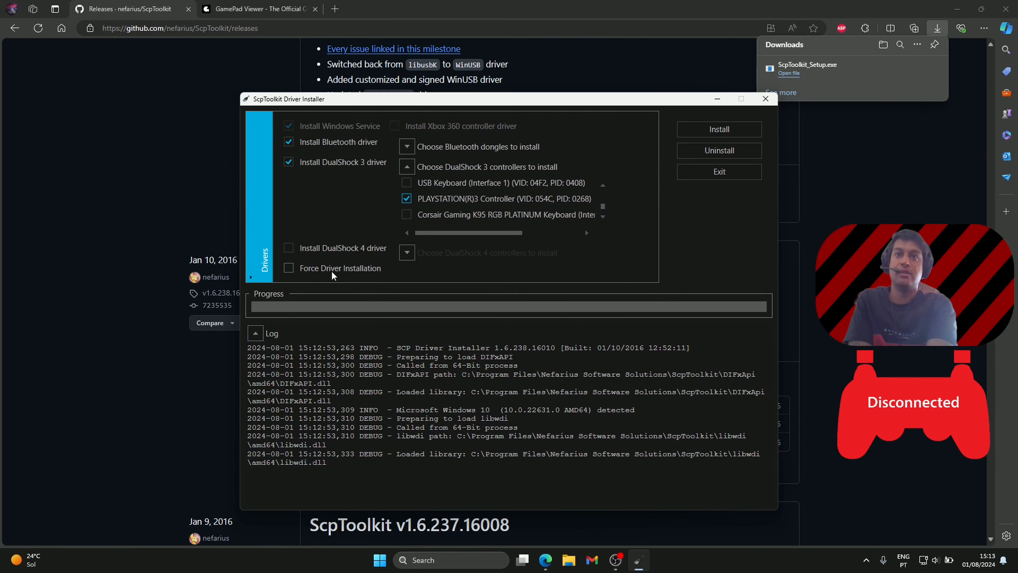
click(289, 268)
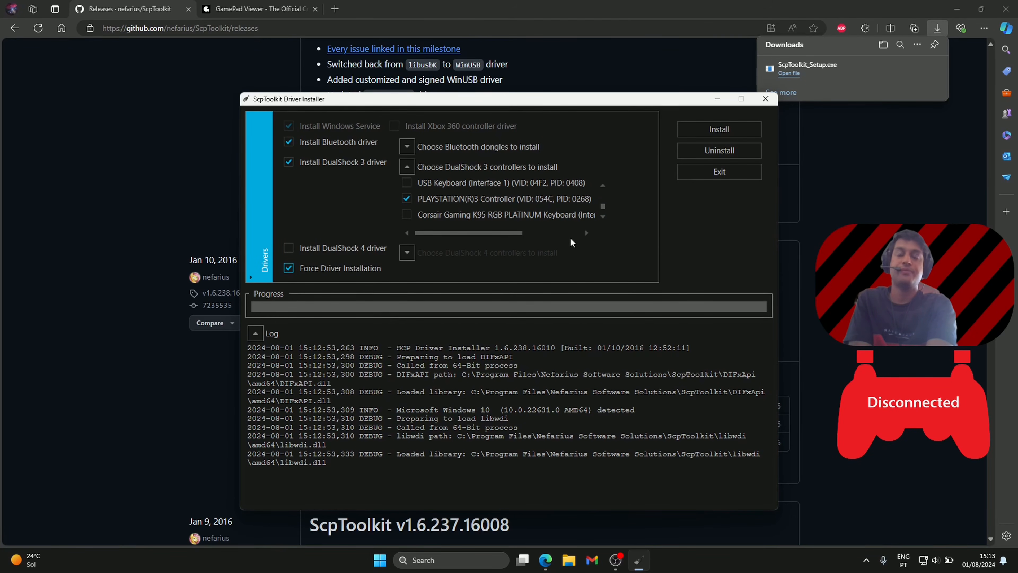
click(711, 137)
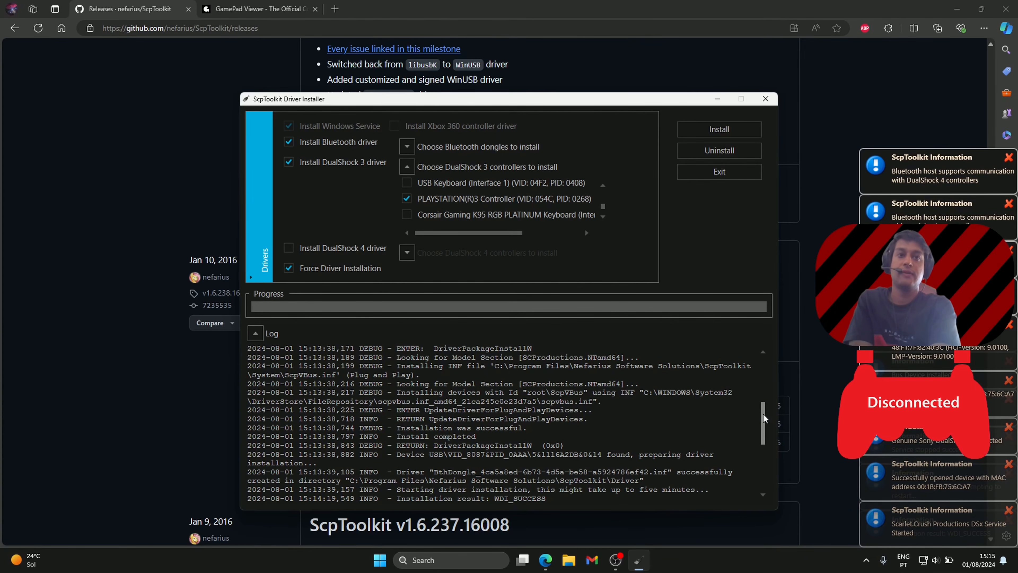
scroll(764, 418, down, 5)
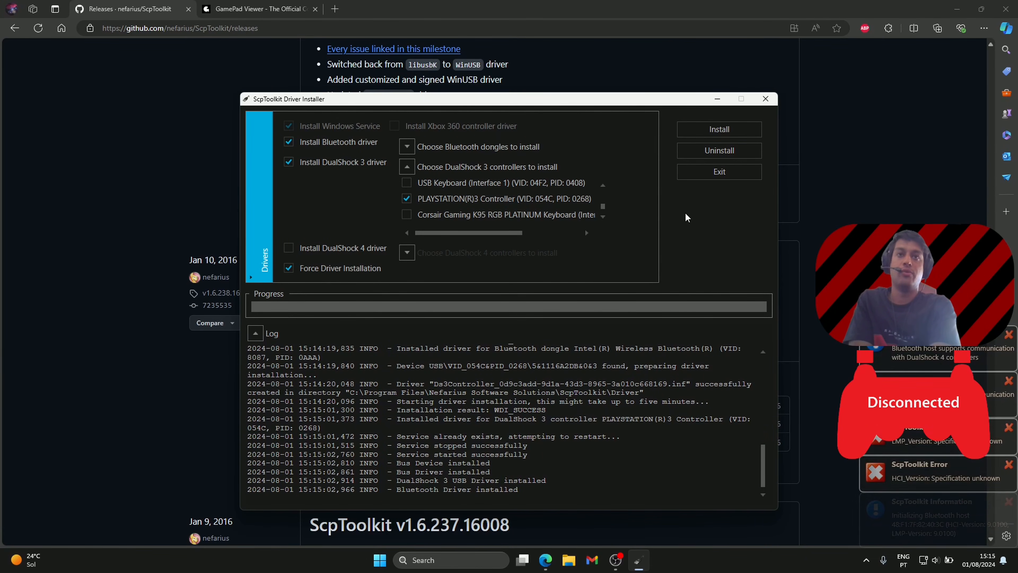
Launch the legacy ScpToolkit Monitor from the desktop and open its SCP Monitor status window
click(954, 12)
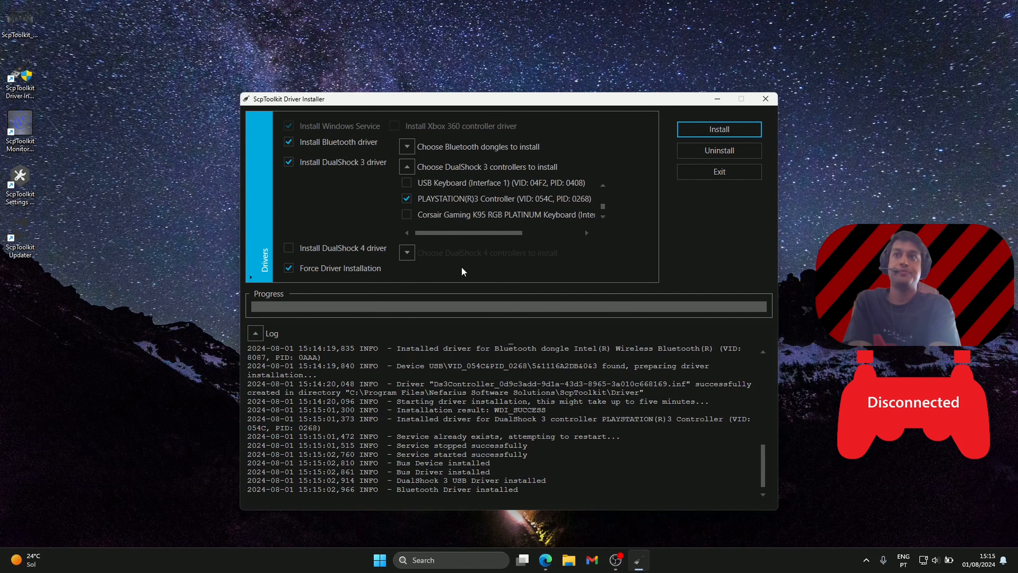
click(32, 139)
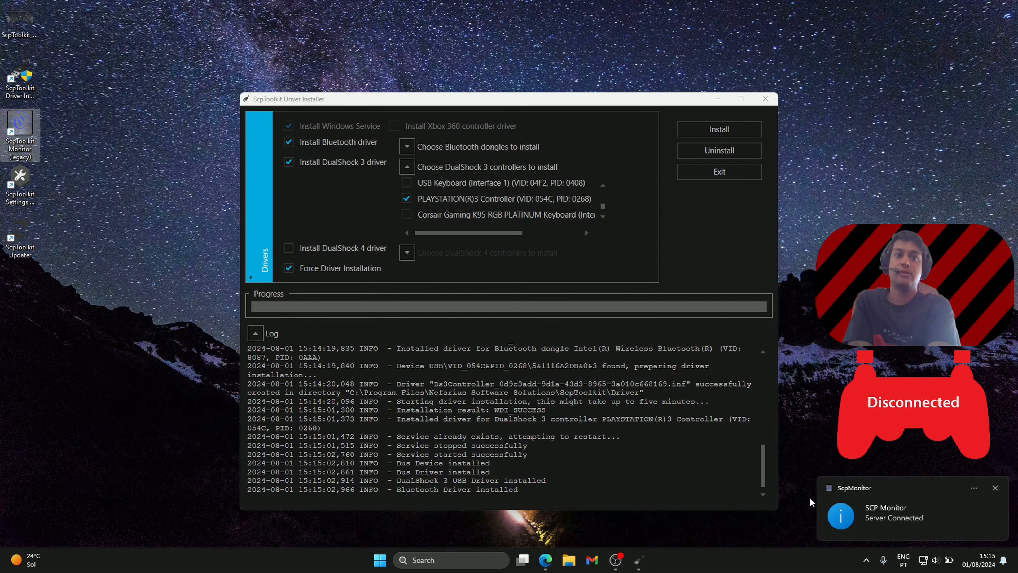
click(869, 561)
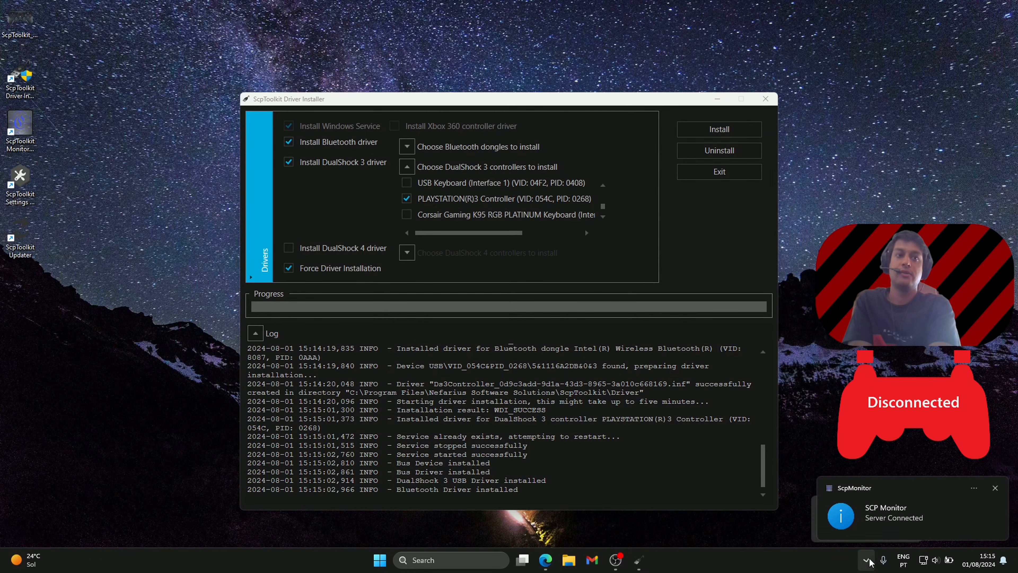
click(995, 489)
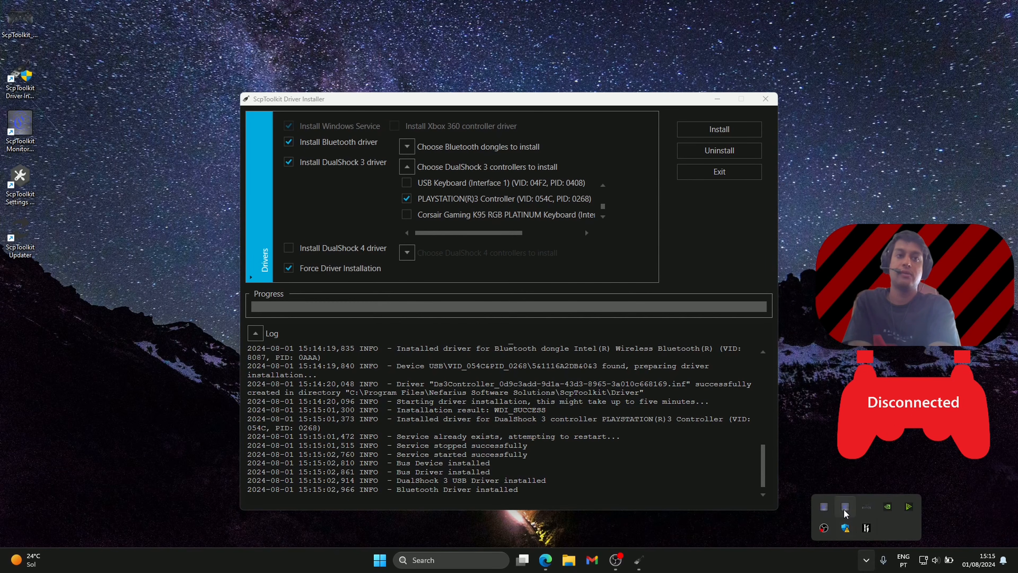
right_click(846, 514)
click(846, 514)
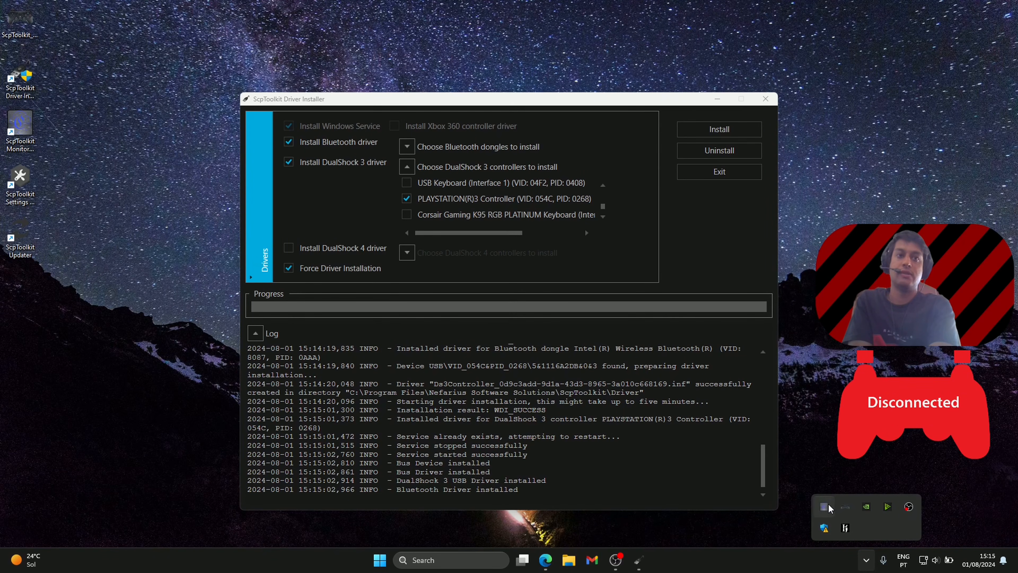
click(603, 248)
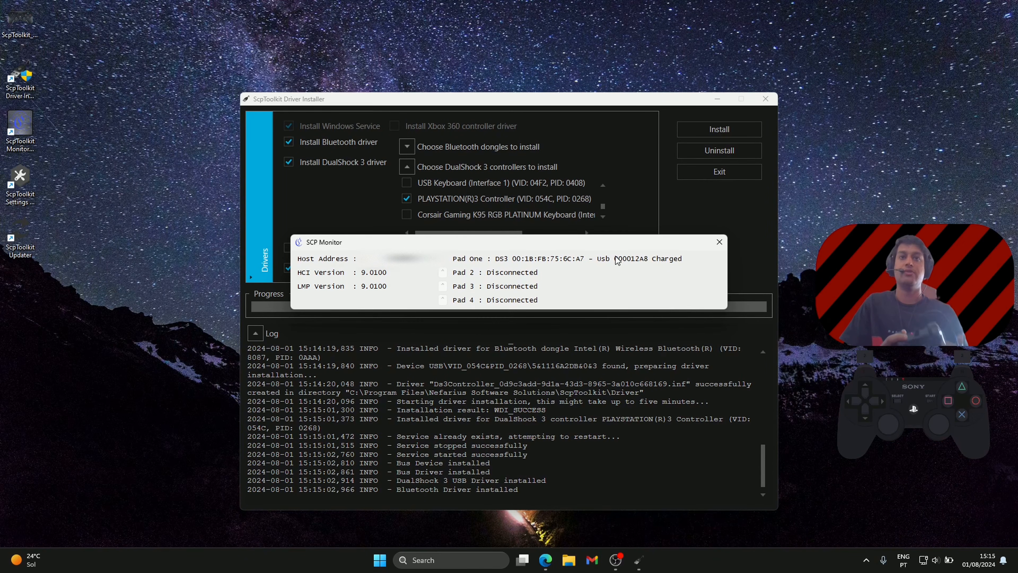
Switch to GamePad Viewer in Edge and display Player 1 with the white PlayStation 3 controller skin
click(546, 560)
click(273, 9)
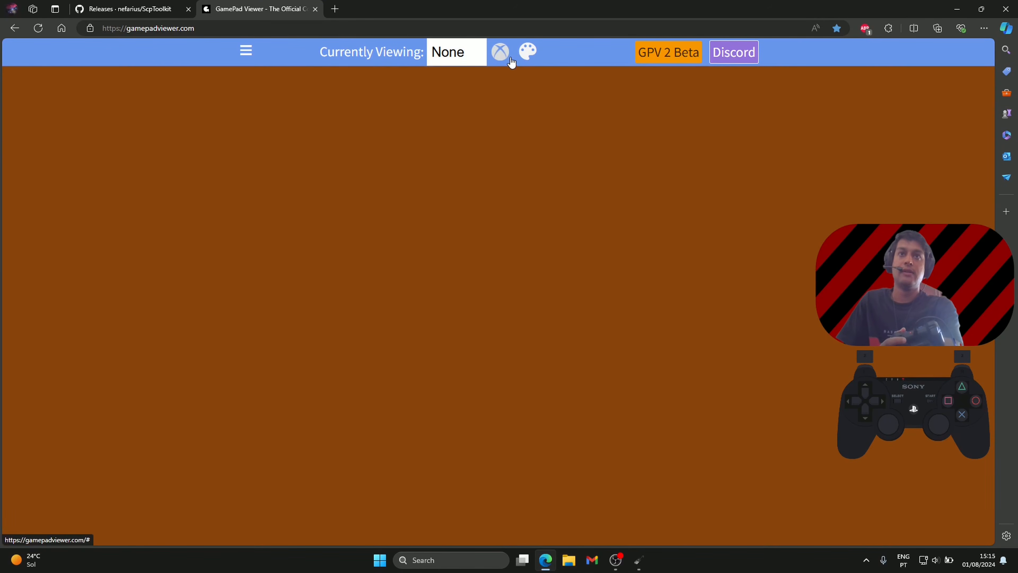
click(500, 52)
click(530, 132)
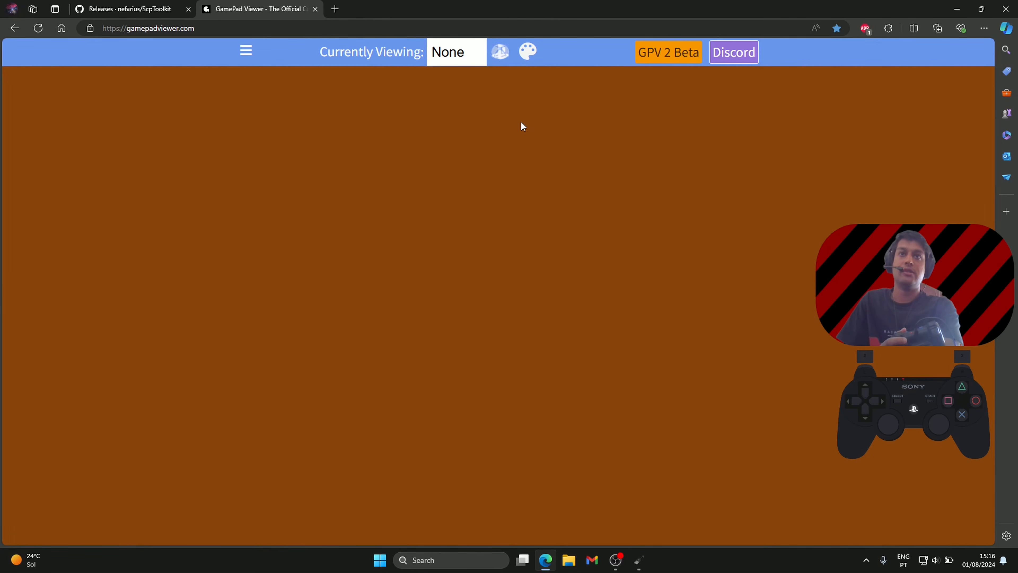
click(457, 58)
click(465, 94)
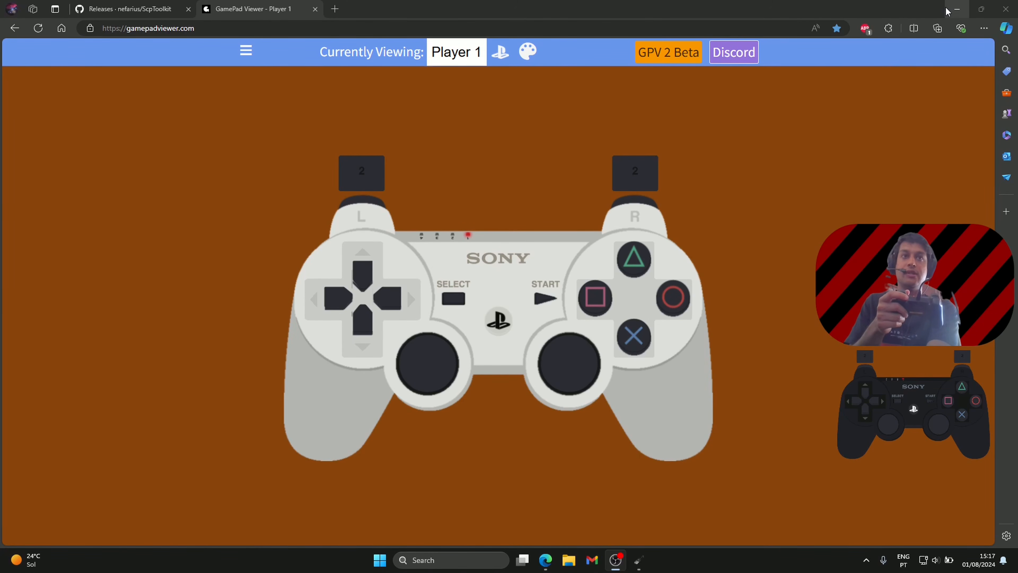
Check Pad One's Bluetooth connection in SCP Monitor and return to GamePad Viewer in Edge
click(957, 9)
click(536, 252)
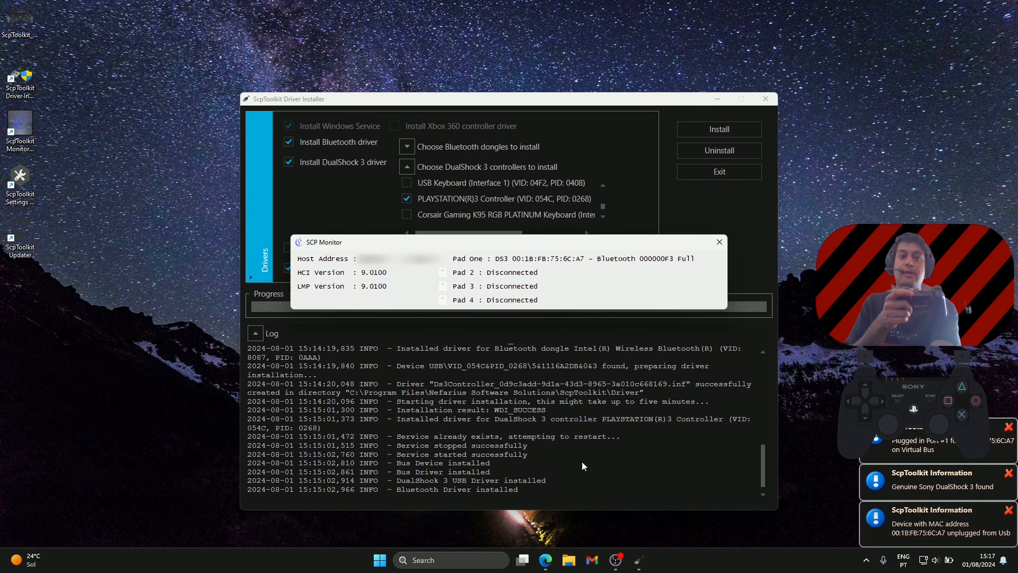
click(553, 558)
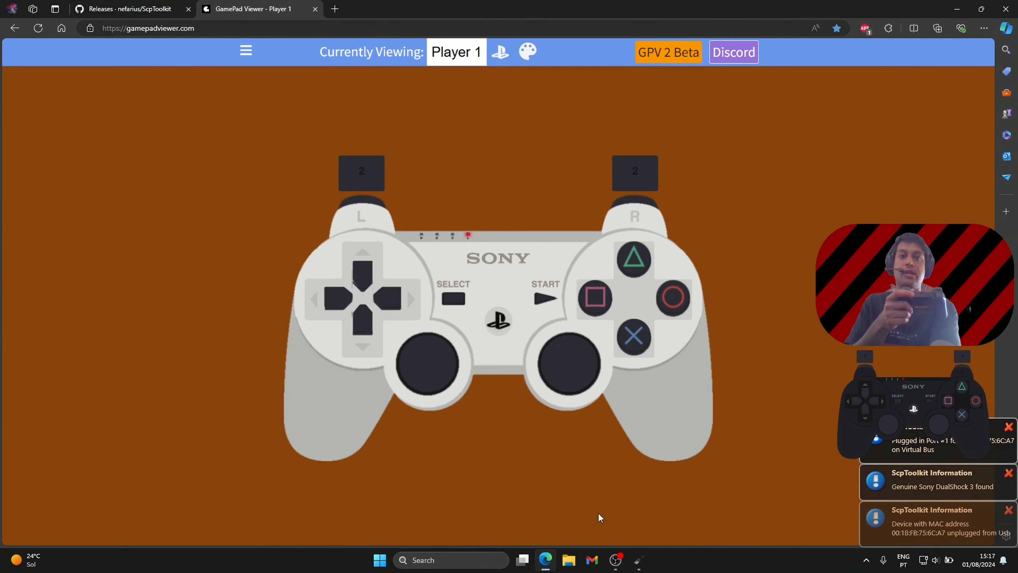